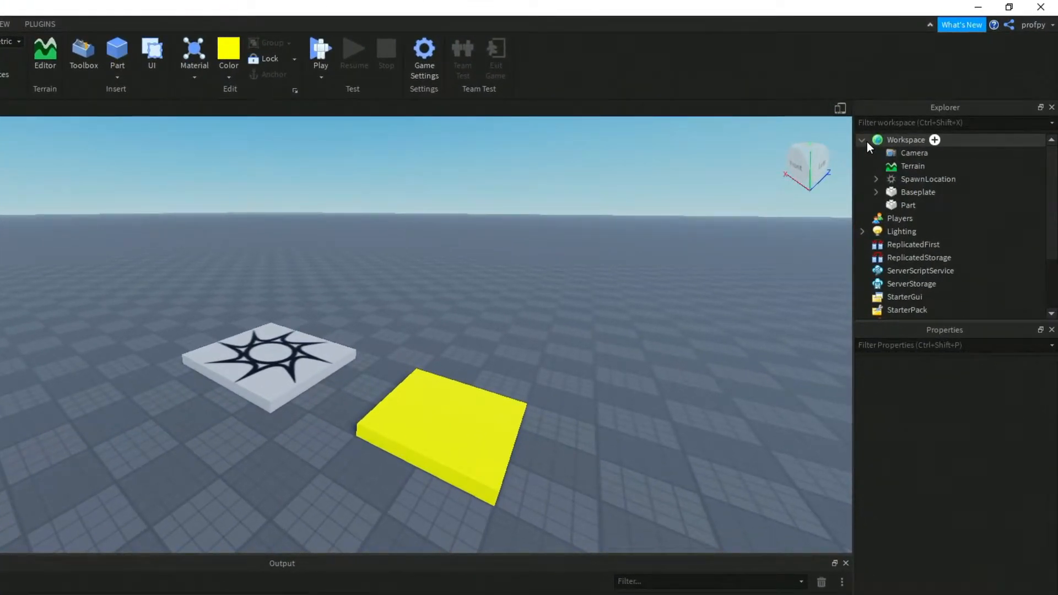
Delete the Baseplate from the Workspace.
click(892, 192)
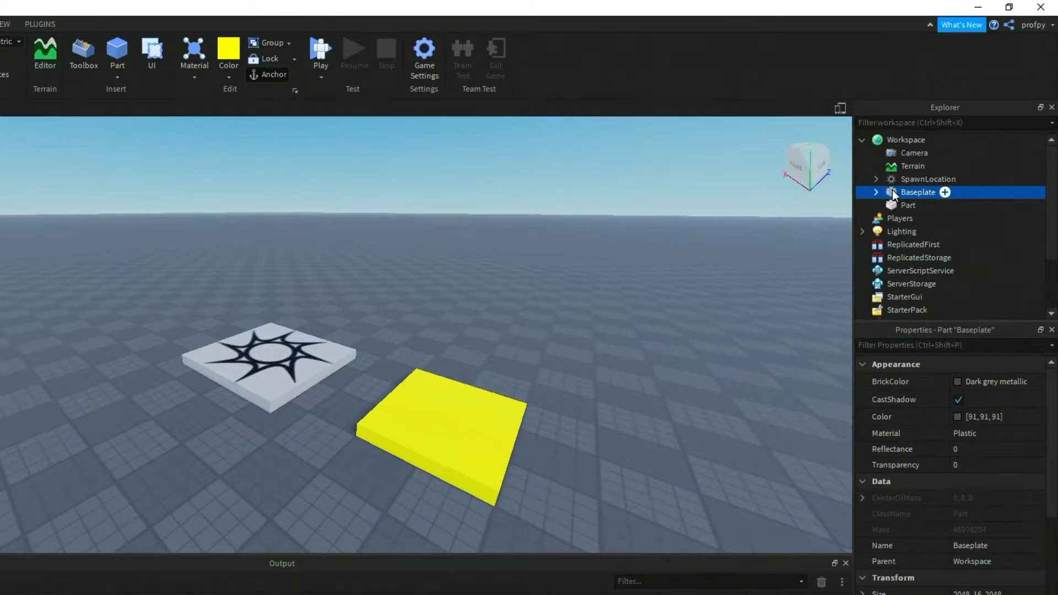
right_click(893, 190)
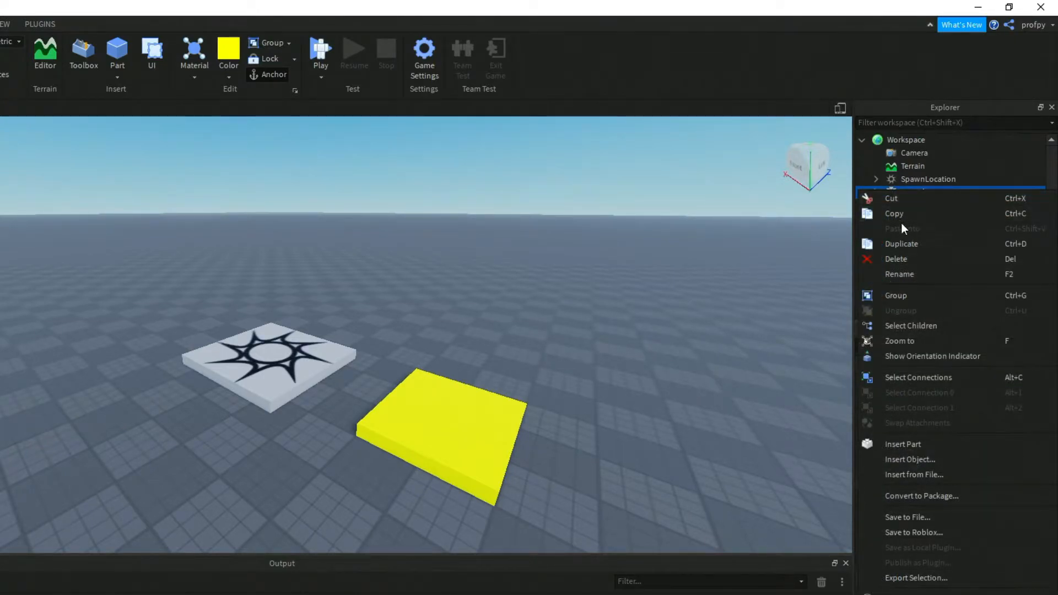
click(913, 258)
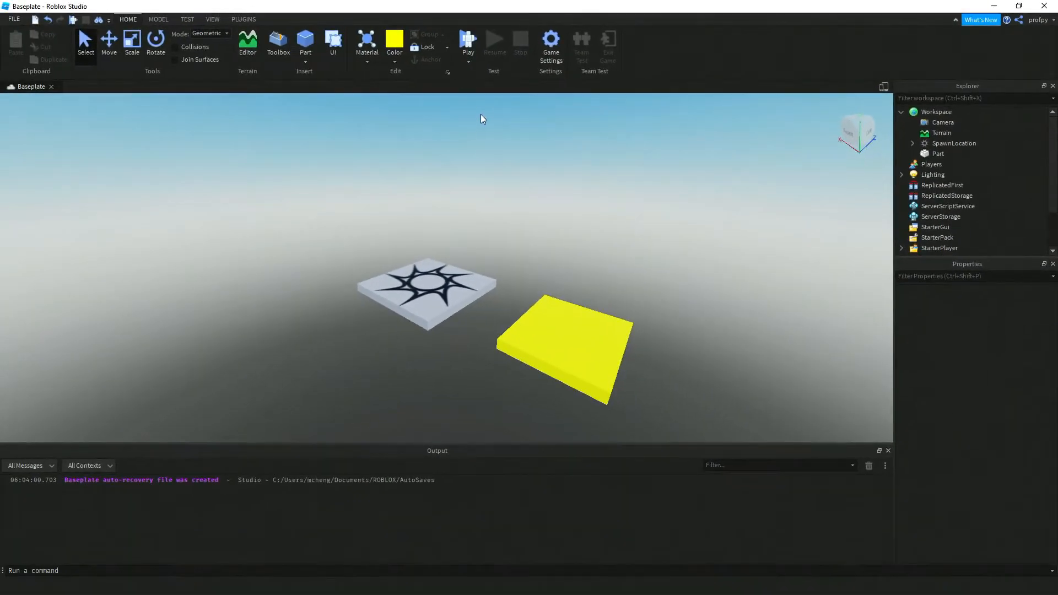
Playtest the place without a baseplate, looking around from the spawn platform to examine the yellow part's area, and stop the test.
click(469, 52)
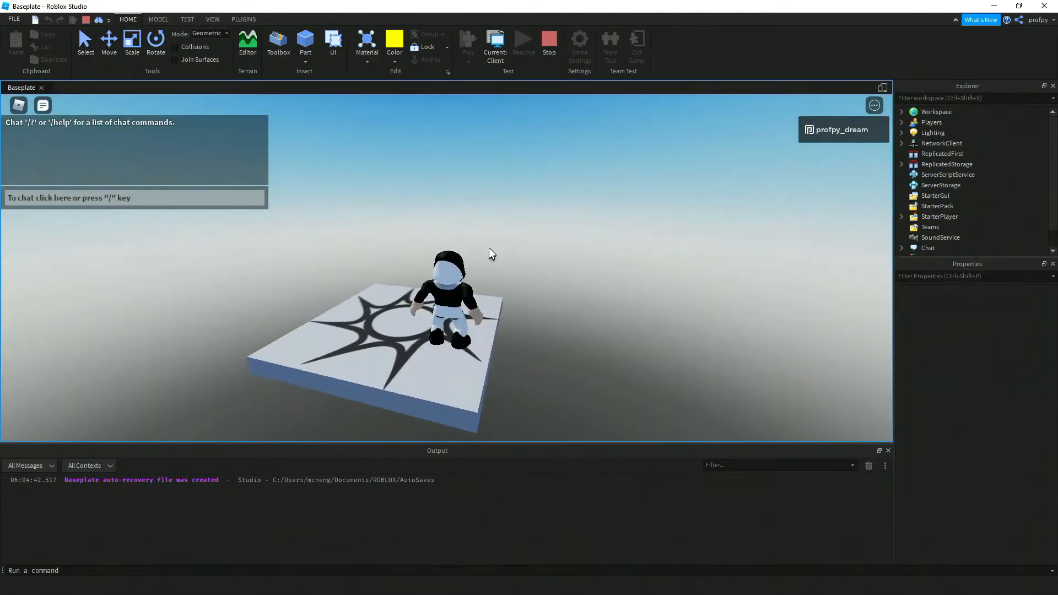
right_drag(488, 249, 489, 249)
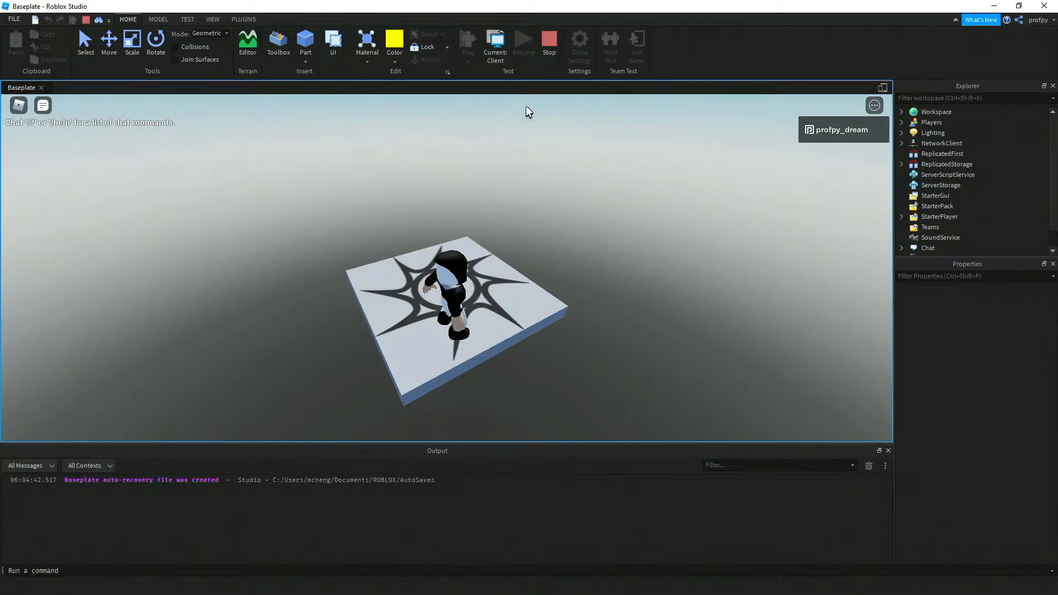
key(w)
key(w)
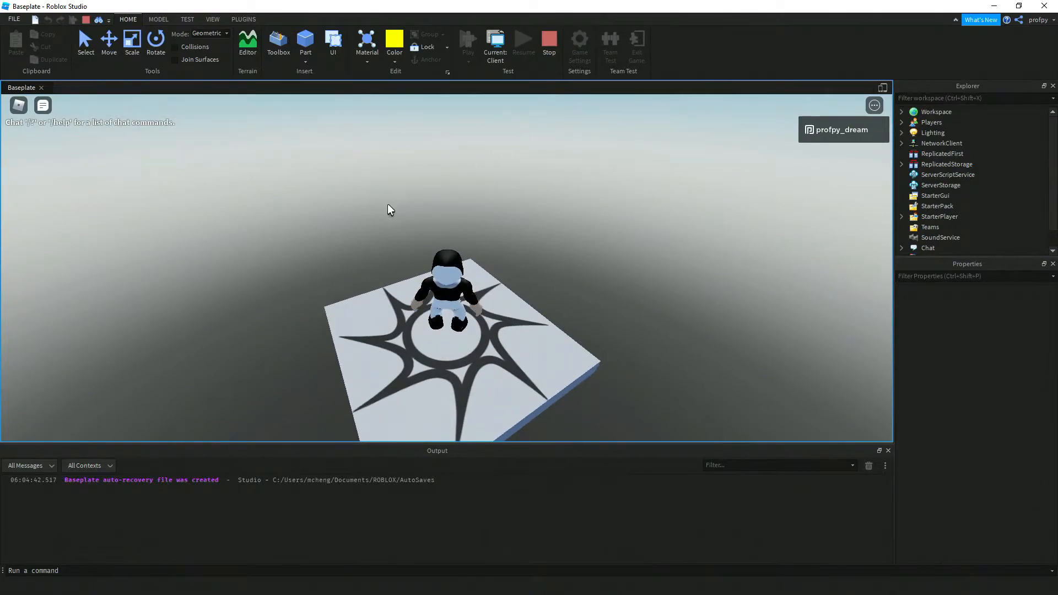
right_drag(371, 274, 371, 273)
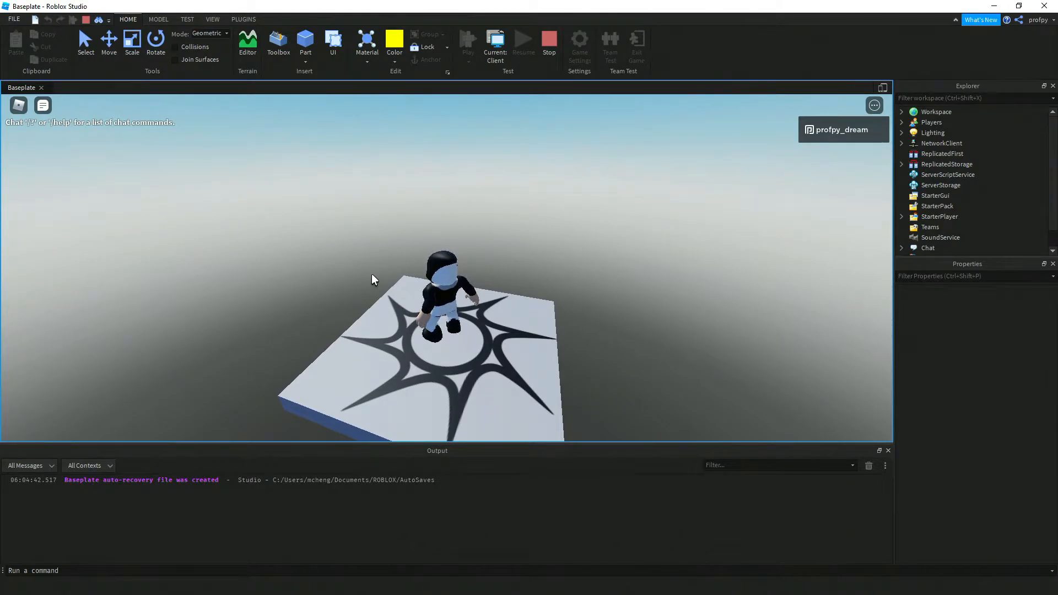
click(547, 41)
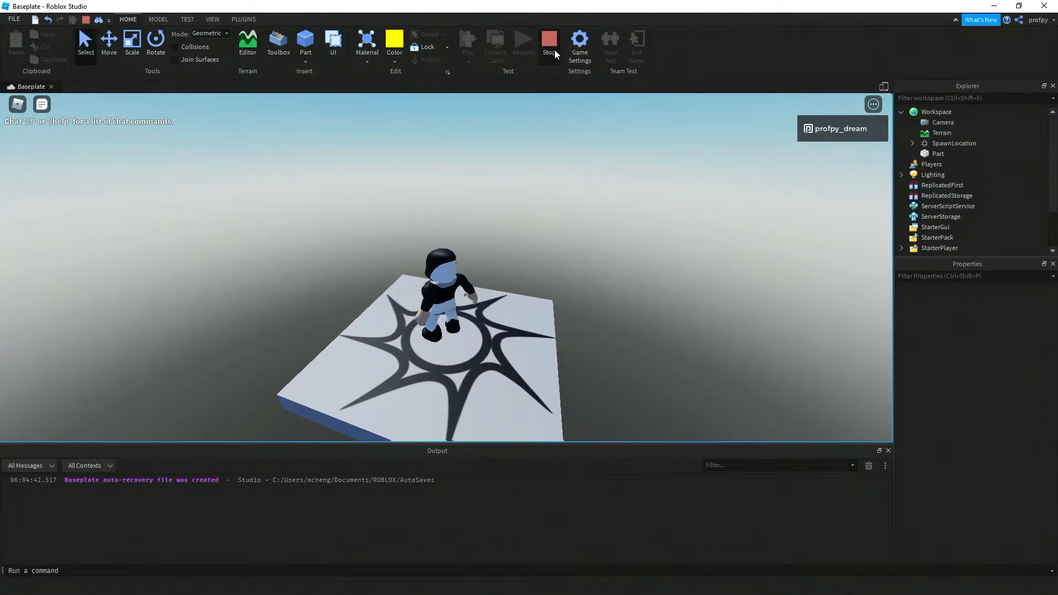
right_drag(551, 246, 551, 246)
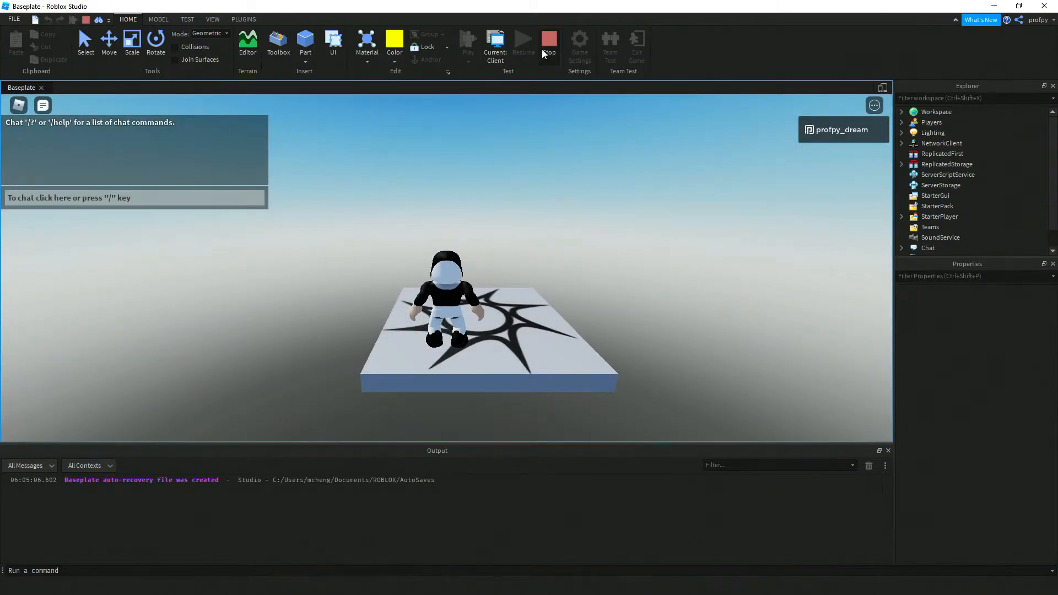
click(550, 42)
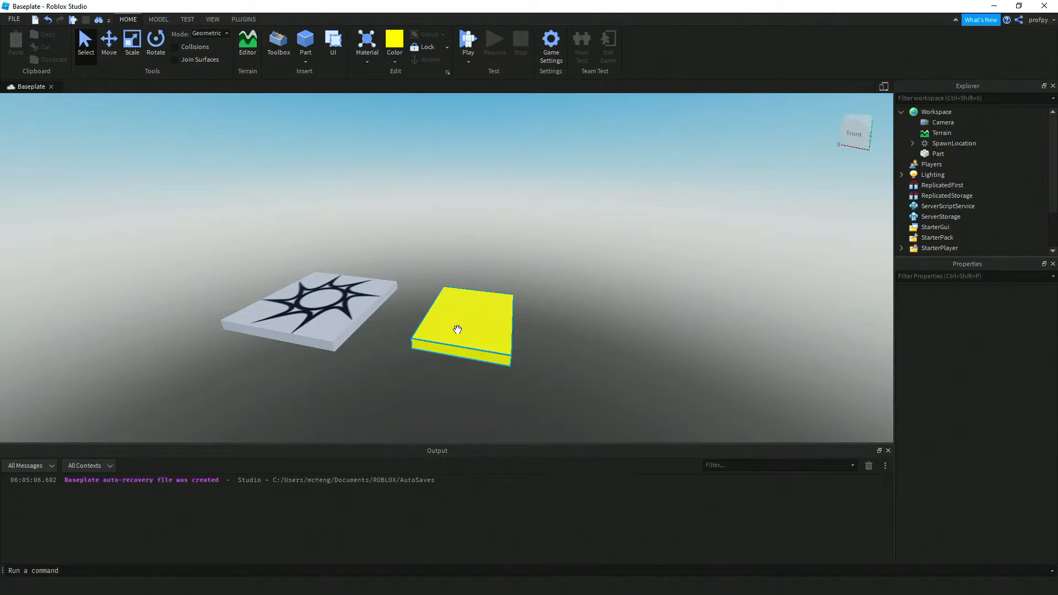
Set the yellow part to Anchored.
click(457, 330)
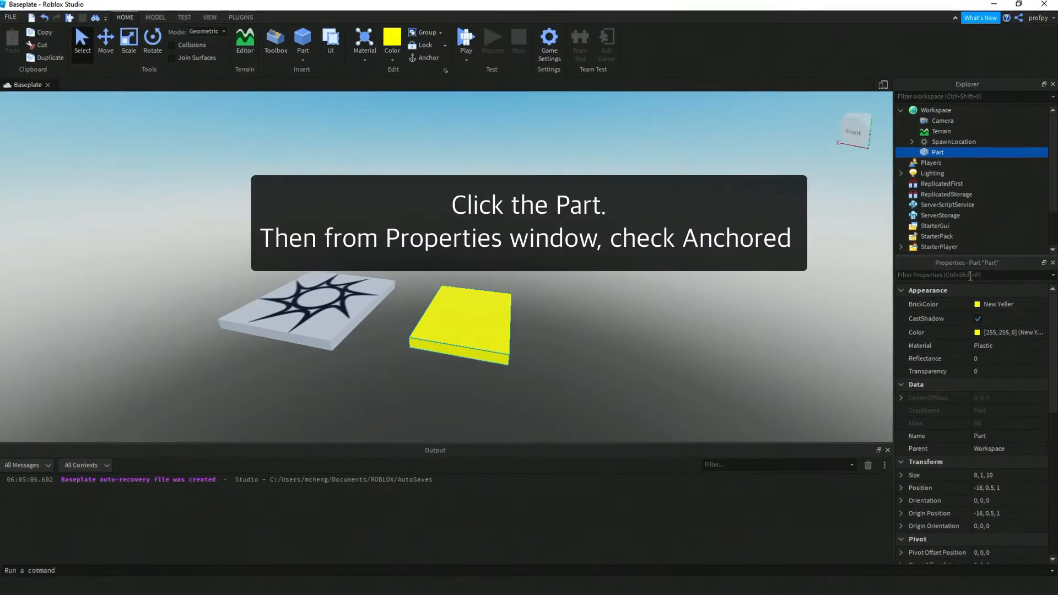
text(ancho)
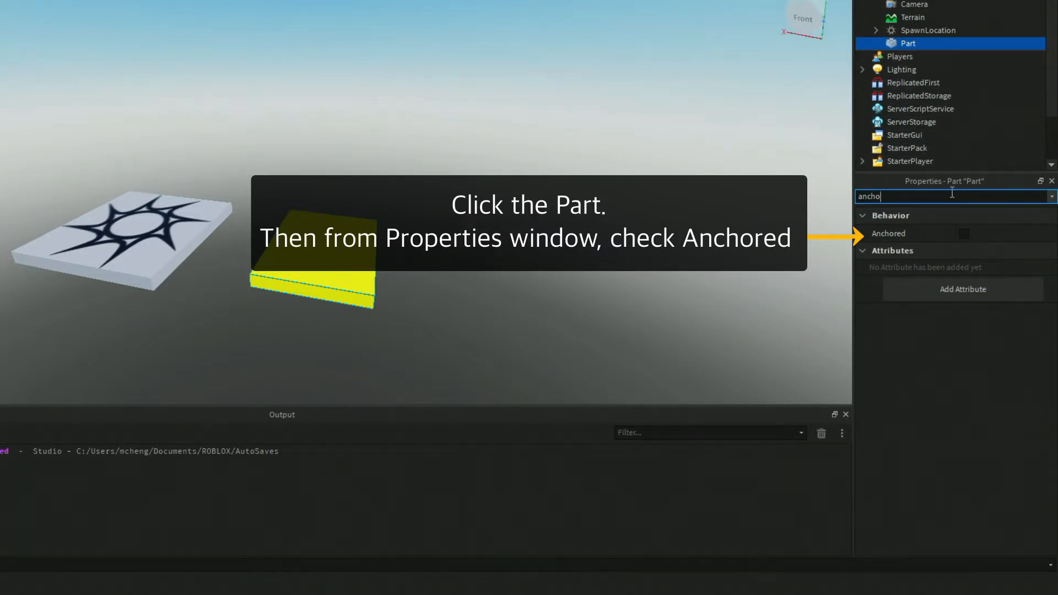
click(963, 233)
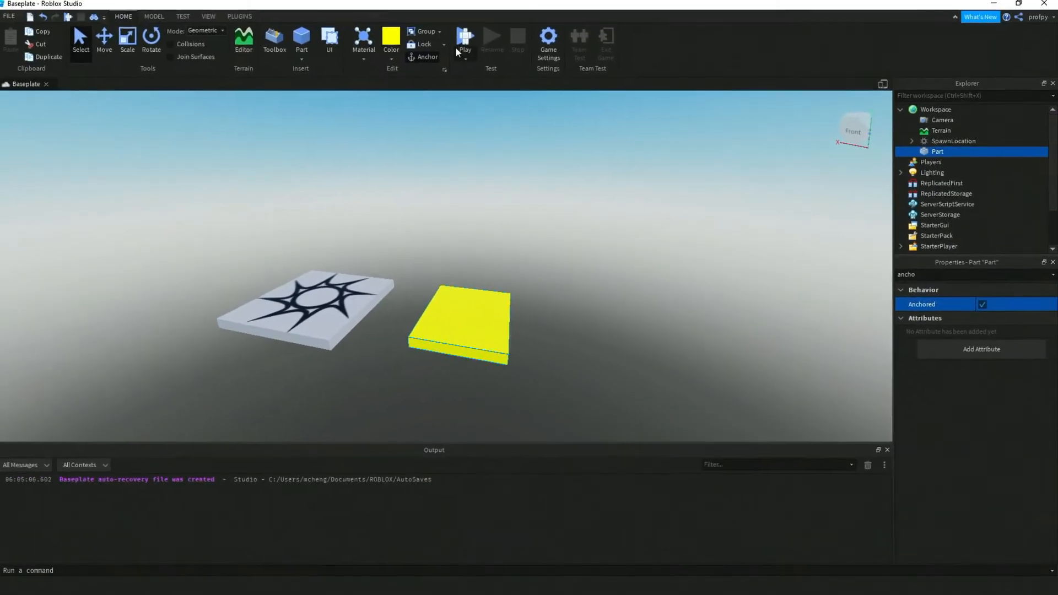
Playtest the anchored part by jumping from the spawn platform onto the yellow platform, and stop the test.
click(470, 49)
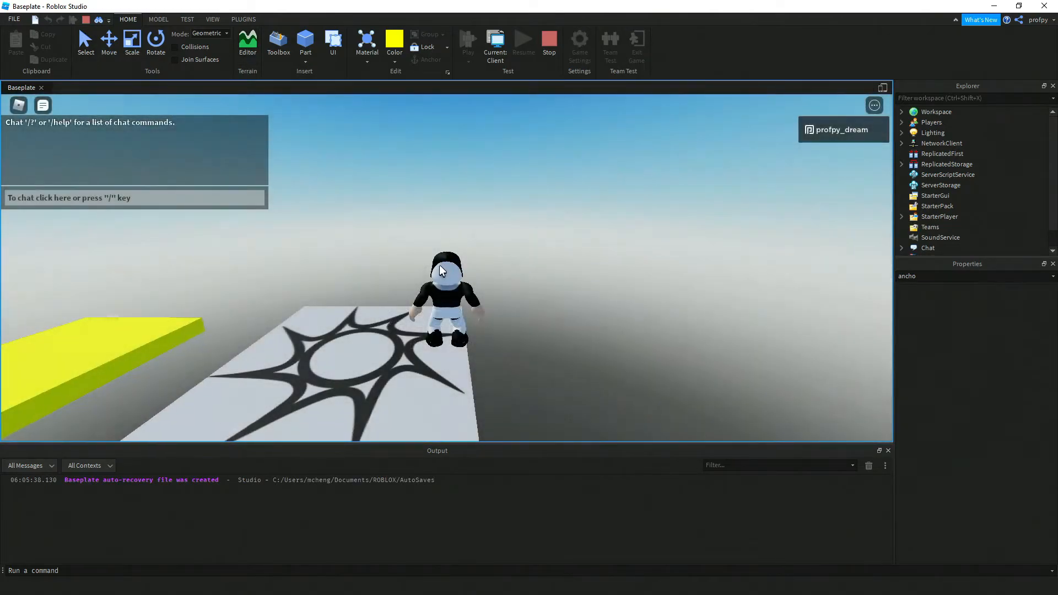
right_drag(439, 265, 439, 266)
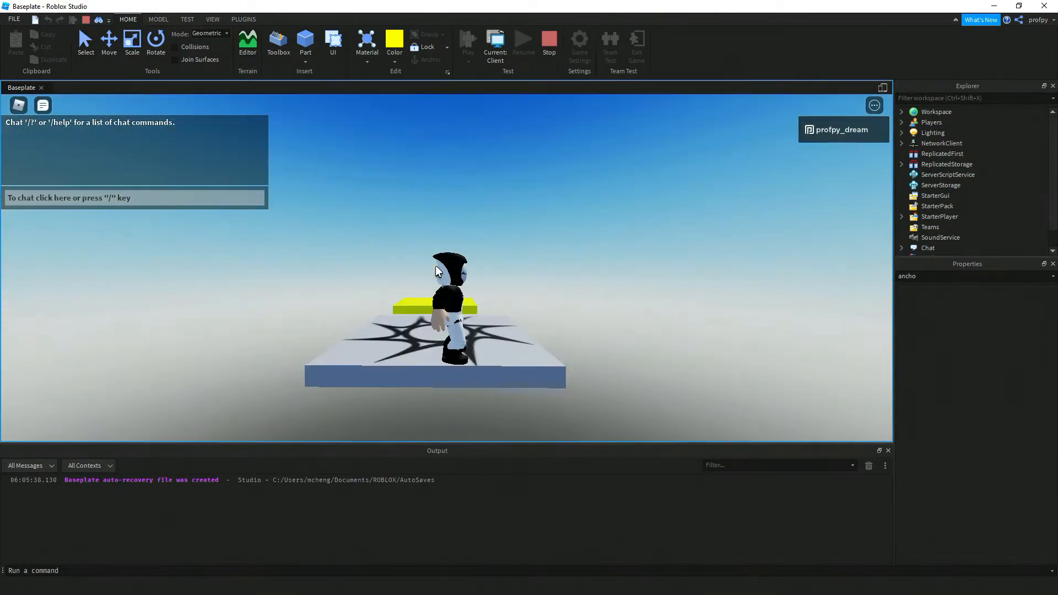
scroll(435, 267, up, 3)
key(w)
key(space)
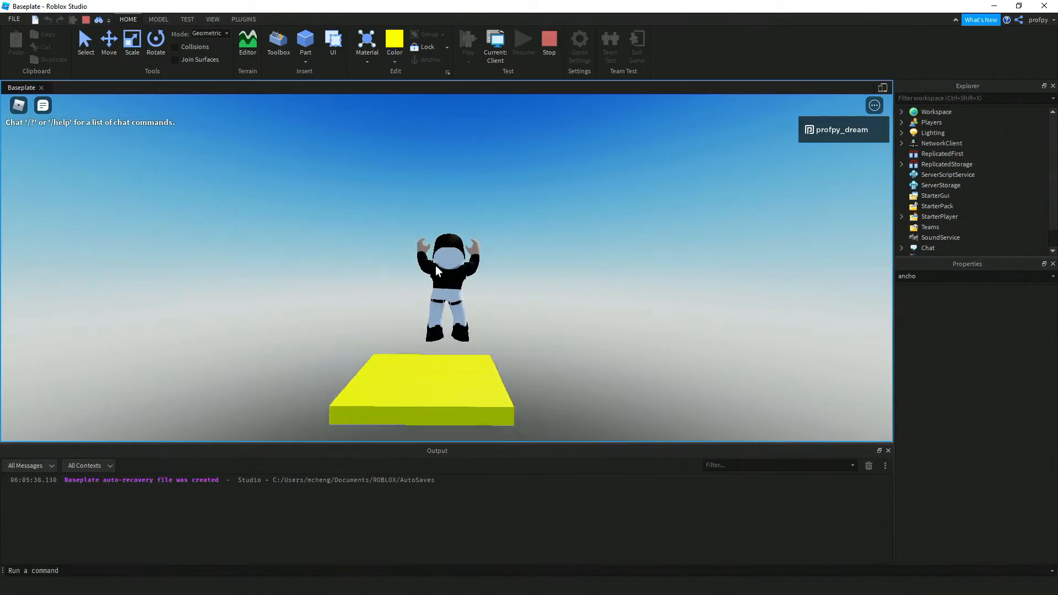
right_drag(401, 259, 402, 261)
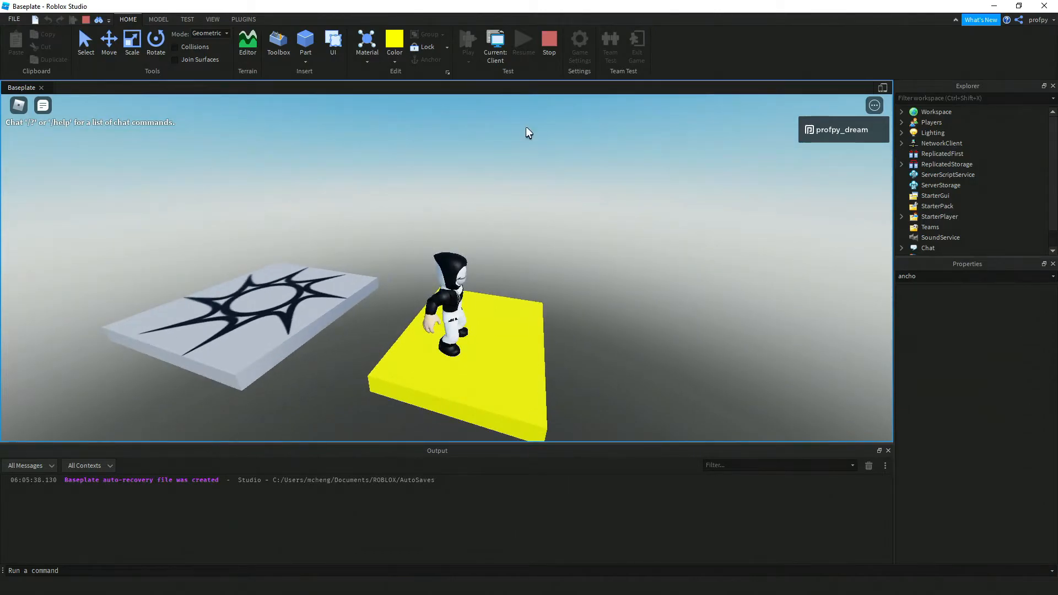
click(549, 48)
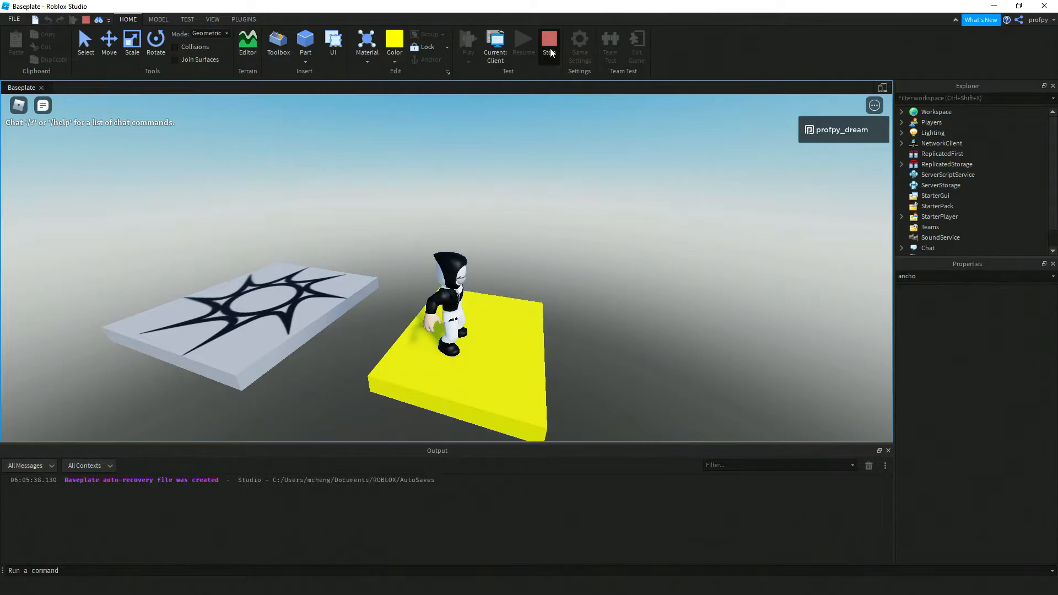
Insert a new block part and move it behind the yellow platform to about -15, 1.5, 12.
right_drag(487, 230, 487, 229)
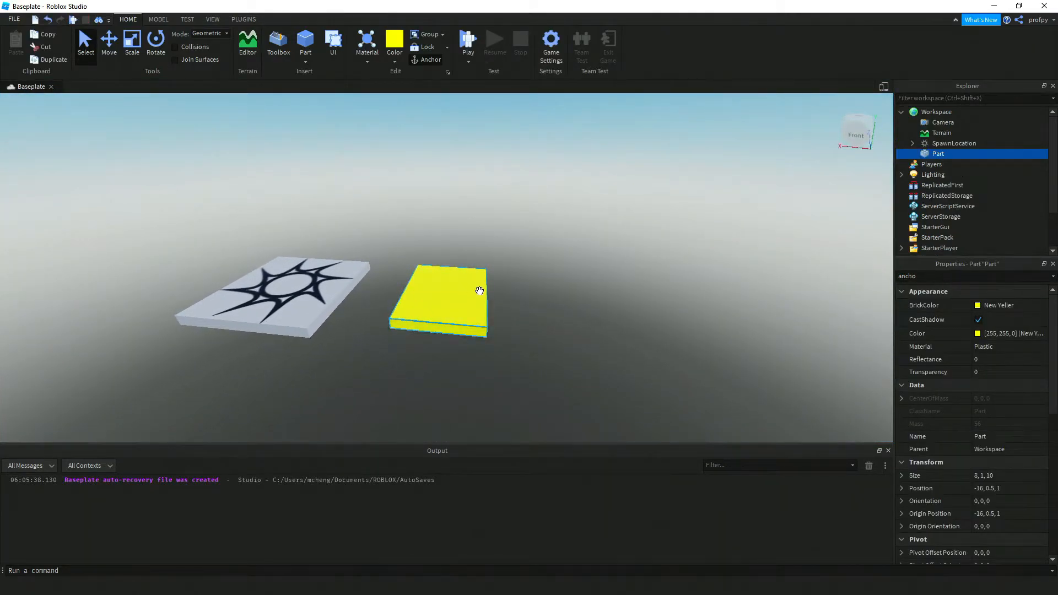
click(304, 60)
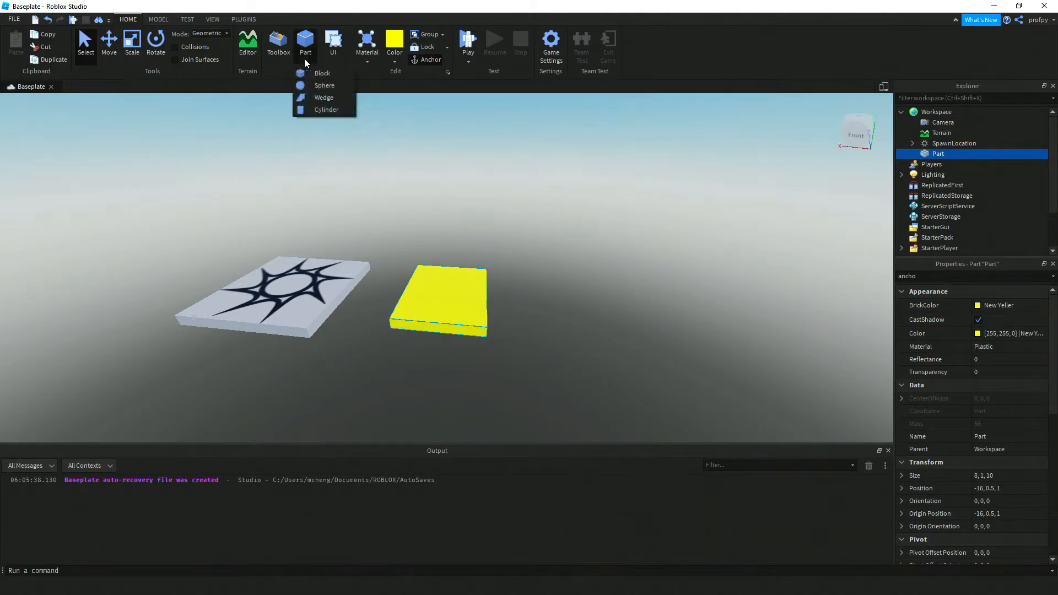
click(310, 76)
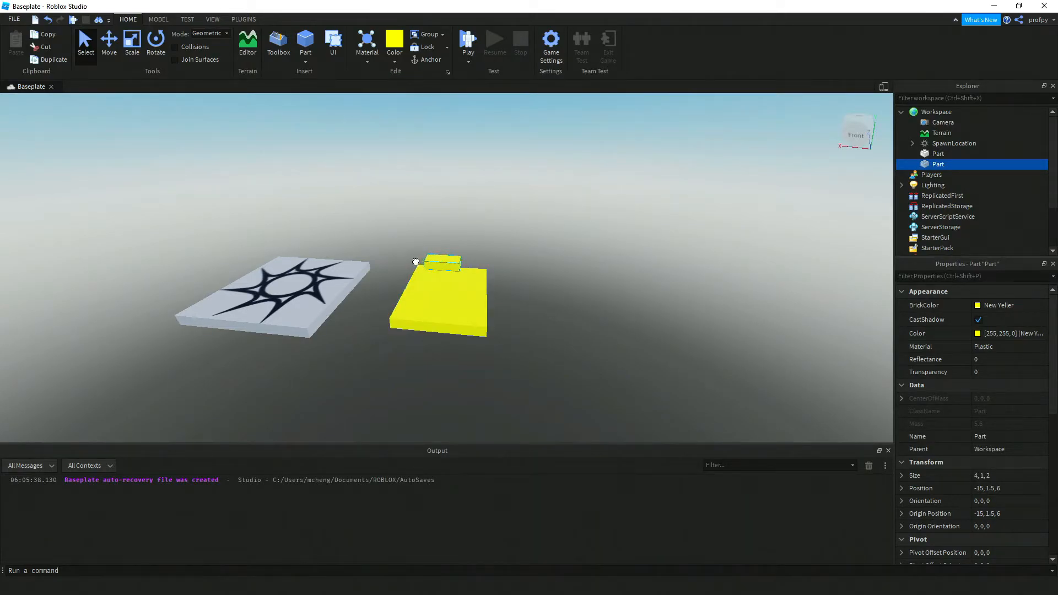
click(117, 46)
mouse_move(451, 238)
mouse_down()
mouse_move(476, 208)
mouse_move(472, 197)
mouse_move(453, 234)
mouse_up()
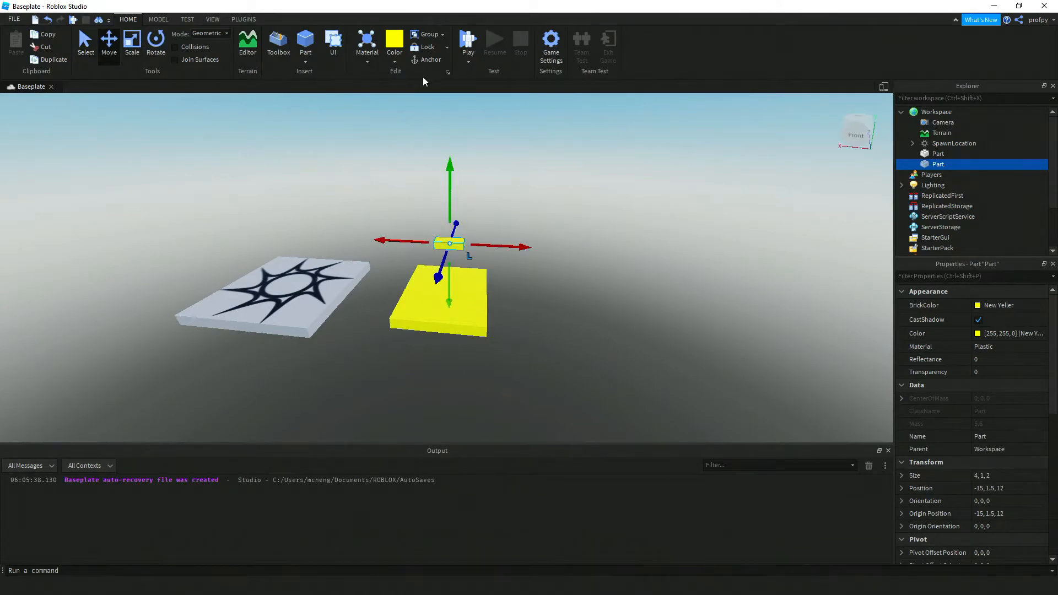
Color the new block Carnation pink and scale it into a platform of about 12 × 1 × 17 studs.
click(395, 50)
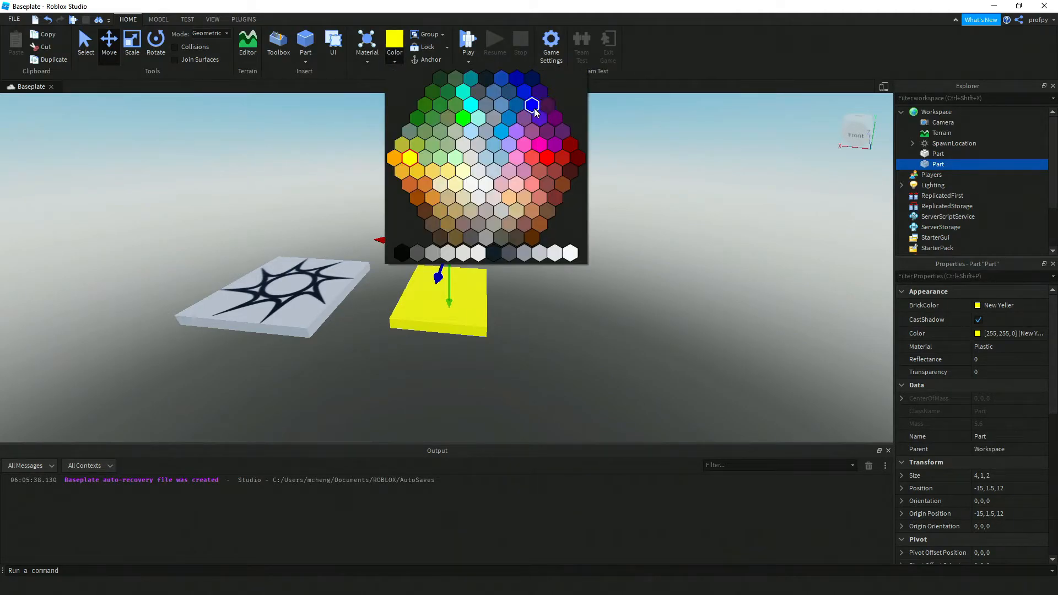
click(515, 158)
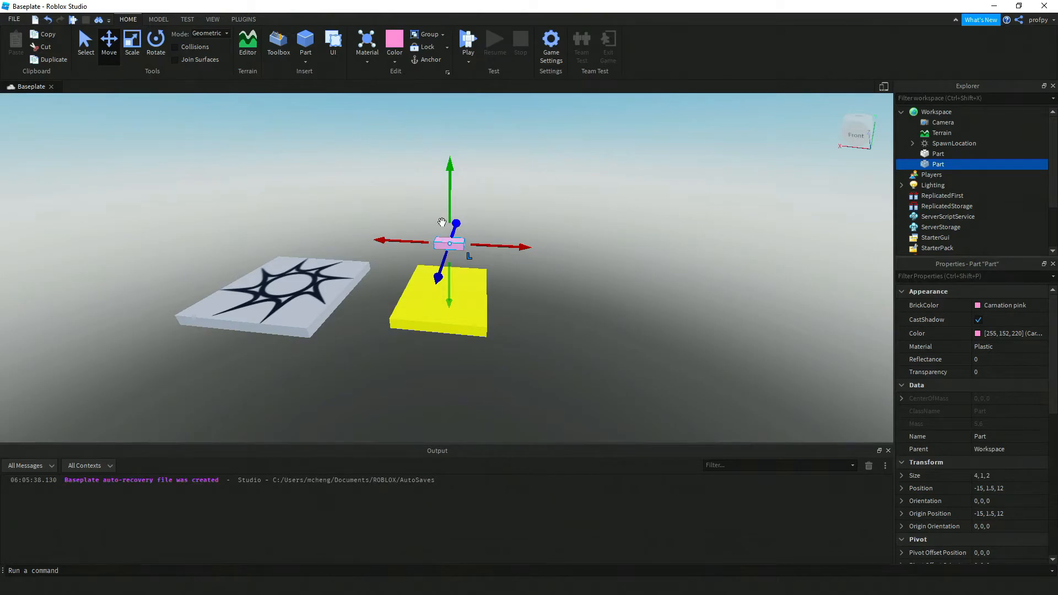
click(137, 50)
drag(453, 234, 542, 231)
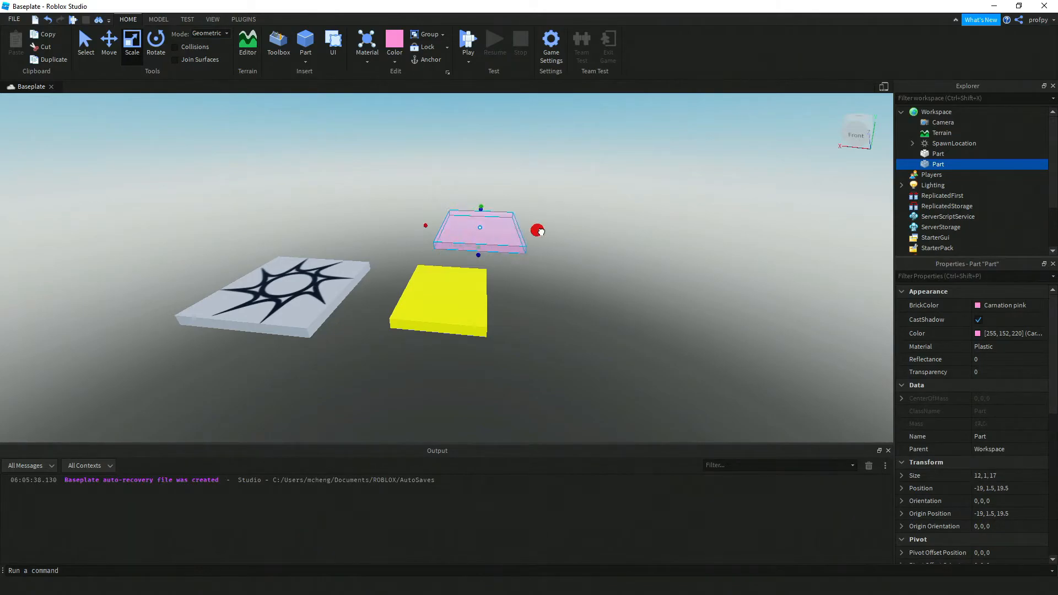
Add two copies of the pink platform and space them out beside the original in a row.
click(609, 236)
key(ctrl+v)
drag(422, 273, 751, 243)
key(ctrl+v)
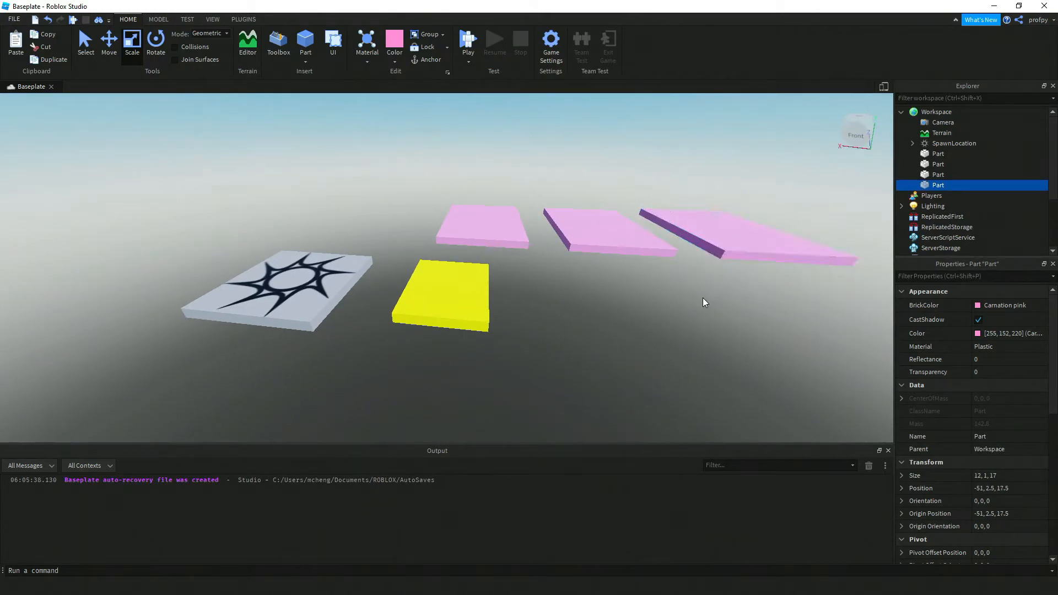
click(670, 308)
key(d)
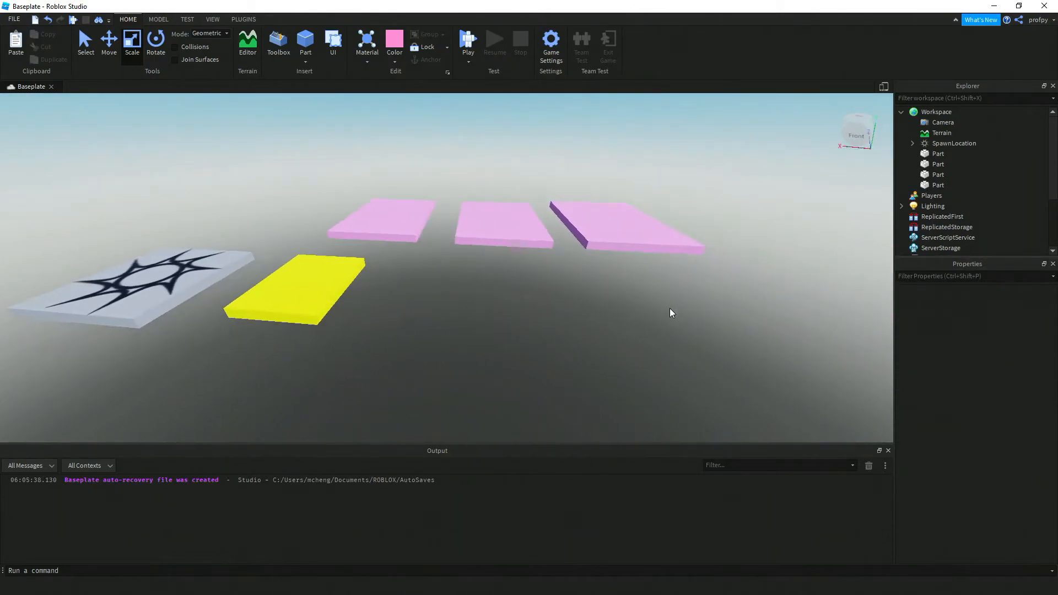
click(615, 234)
click(744, 324)
click(382, 208)
click(939, 277)
text(a)
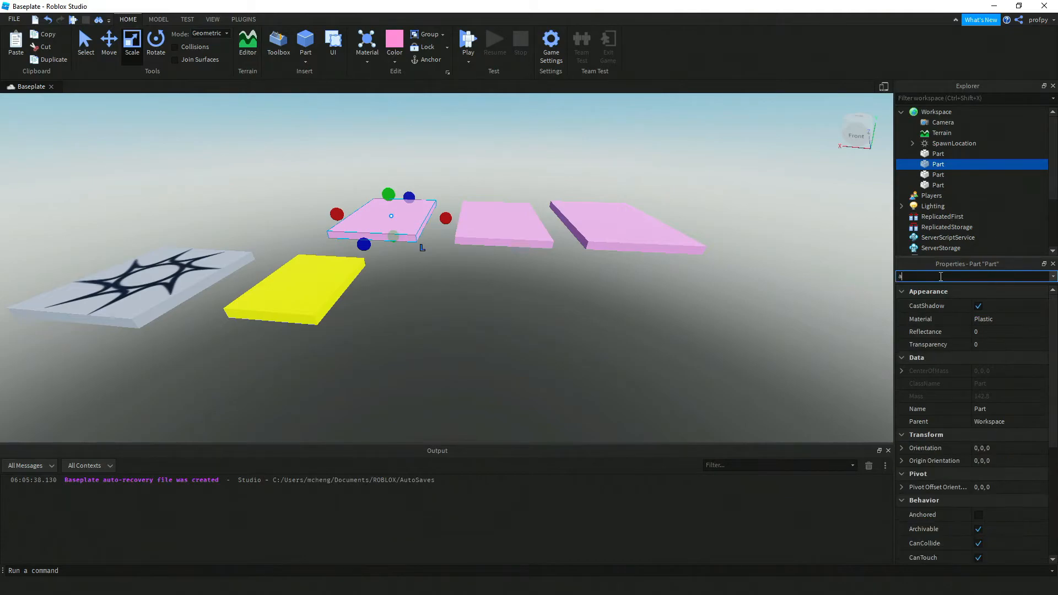
text(nchor)
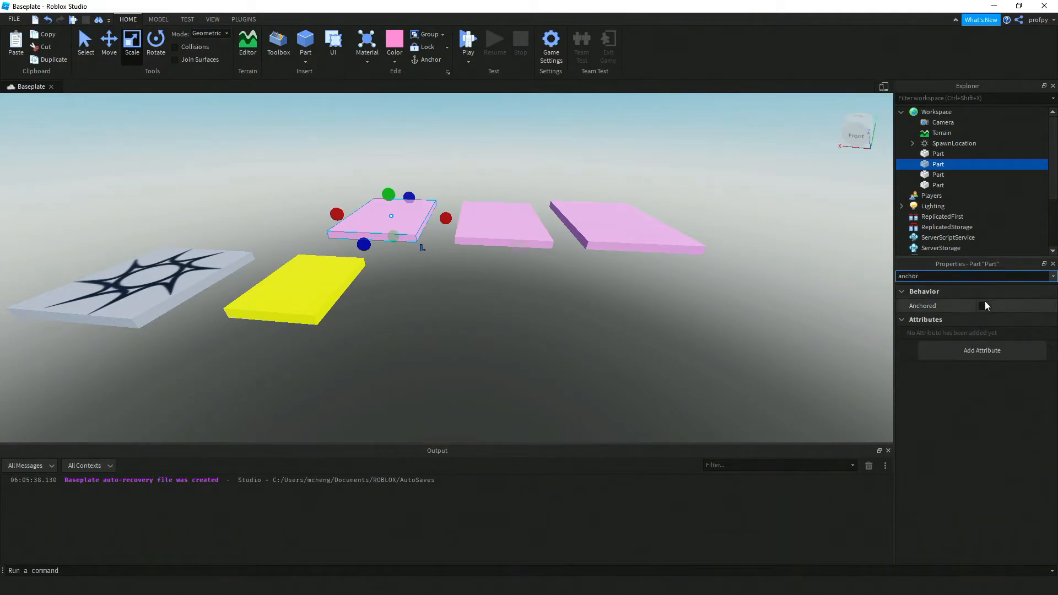
click(730, 235)
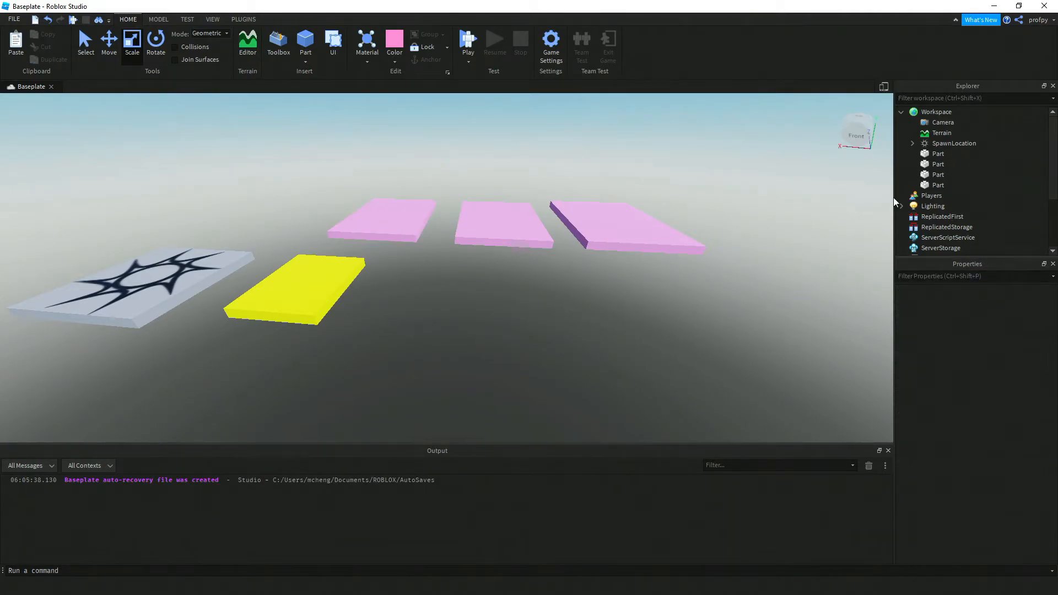
Select all three pink platforms together, set them to Anchored, and clear the selection.
click(940, 165)
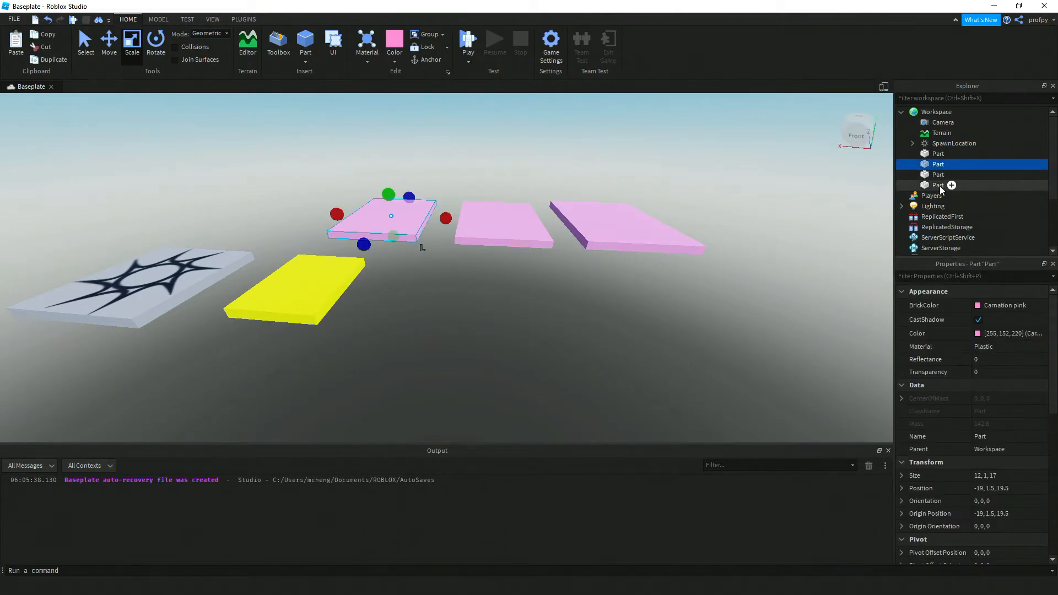
shift+click(940, 185)
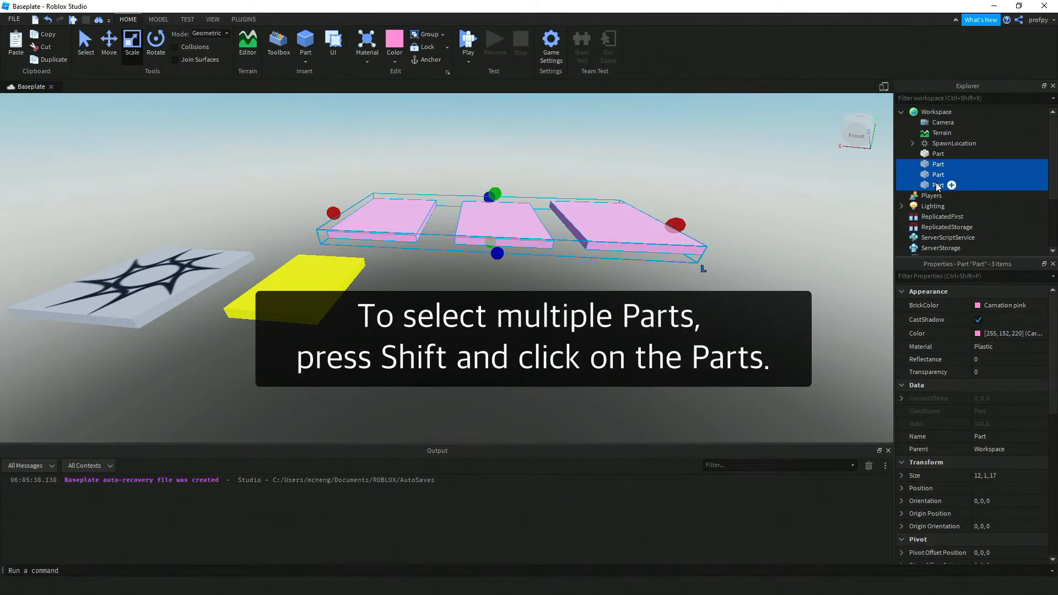
click(973, 276)
text(ancho)
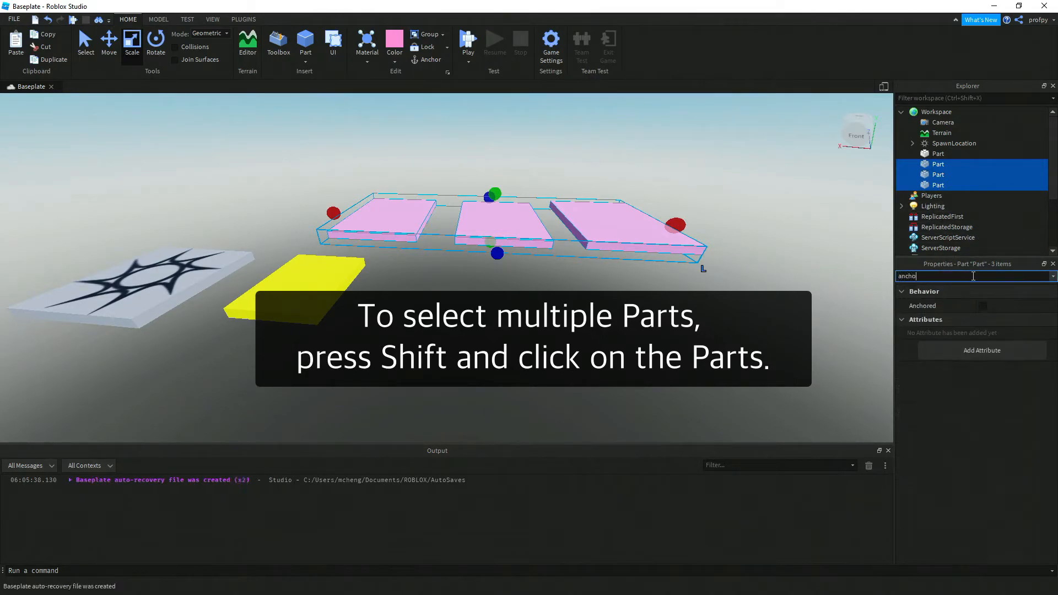
click(982, 306)
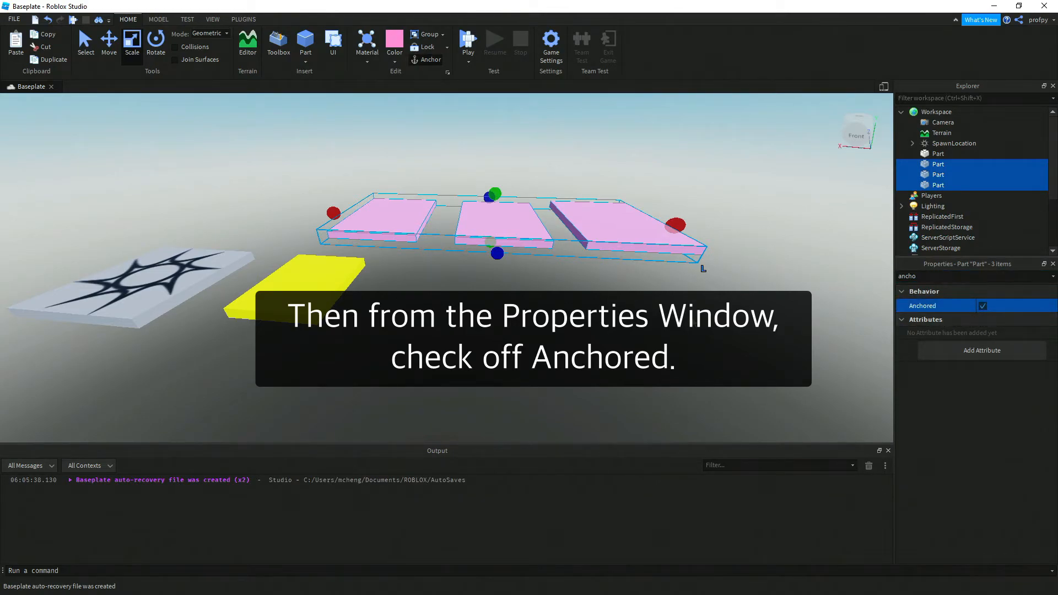
click(688, 281)
click(407, 226)
click(501, 226)
click(633, 228)
click(517, 268)
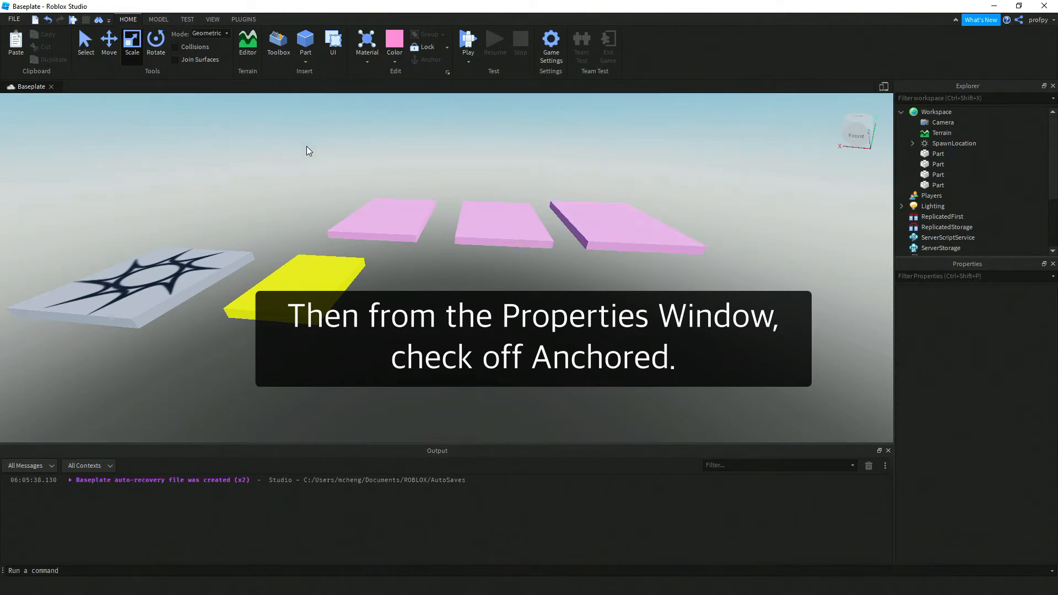
Start a playtest and try to jump the avatar from the spawn platform toward the yellow platform.
click(462, 43)
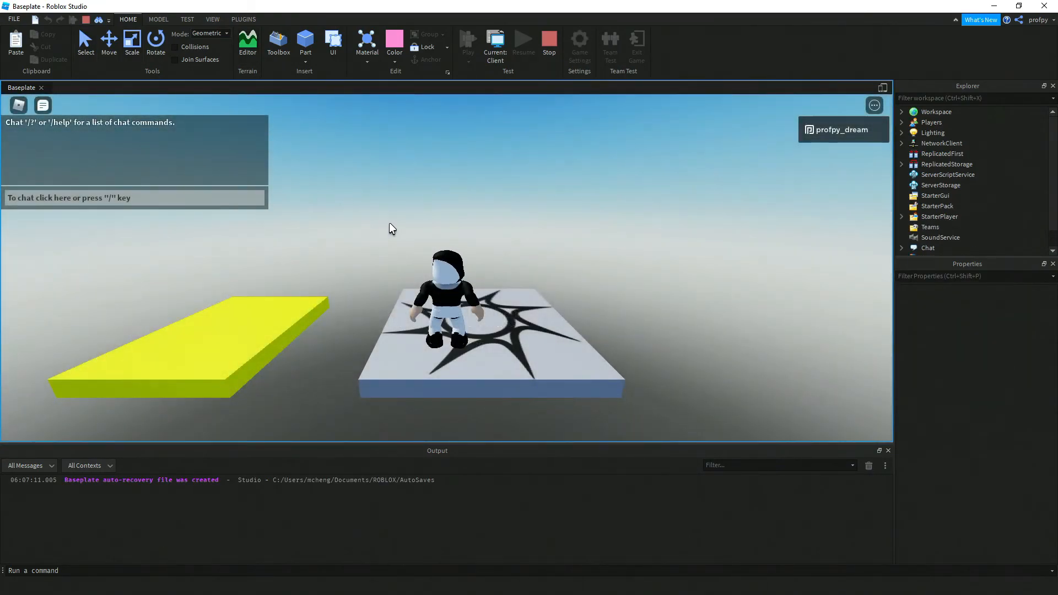
right_drag(388, 223, 412, 213)
key(w)
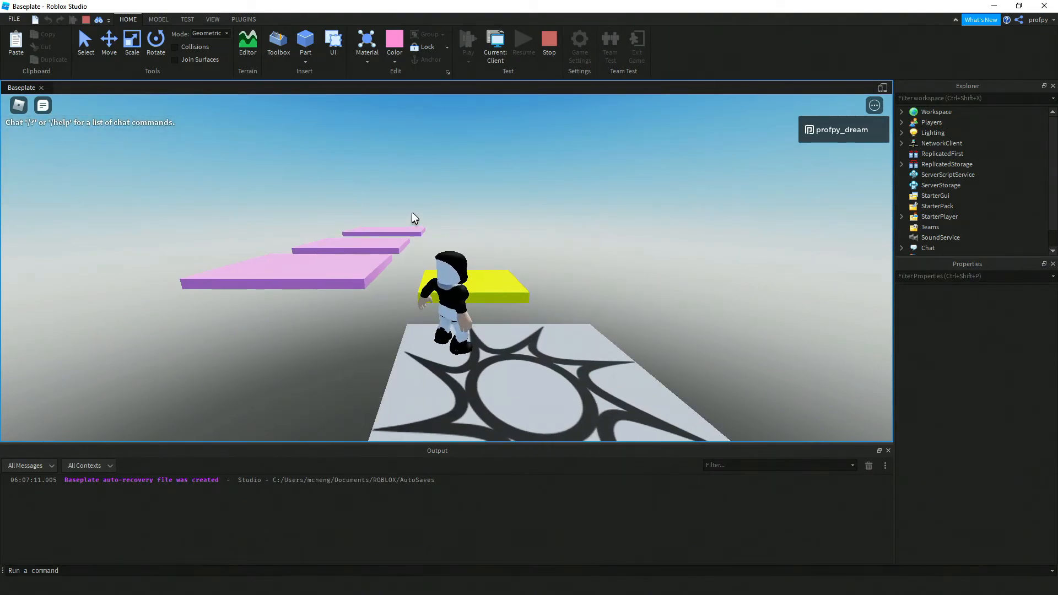
key(space)
key(w)
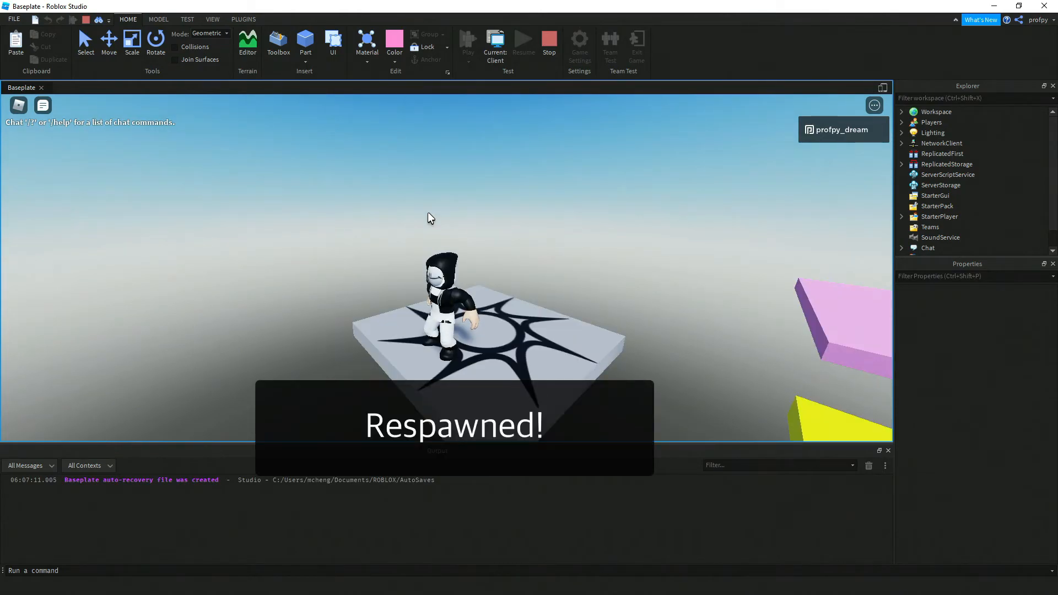
Walk the avatar across the spawn platform and jump onto the yellow platform.
right_drag(531, 252, 531, 252)
key(w)
key(d)
key(s)
key(w)
key(space)
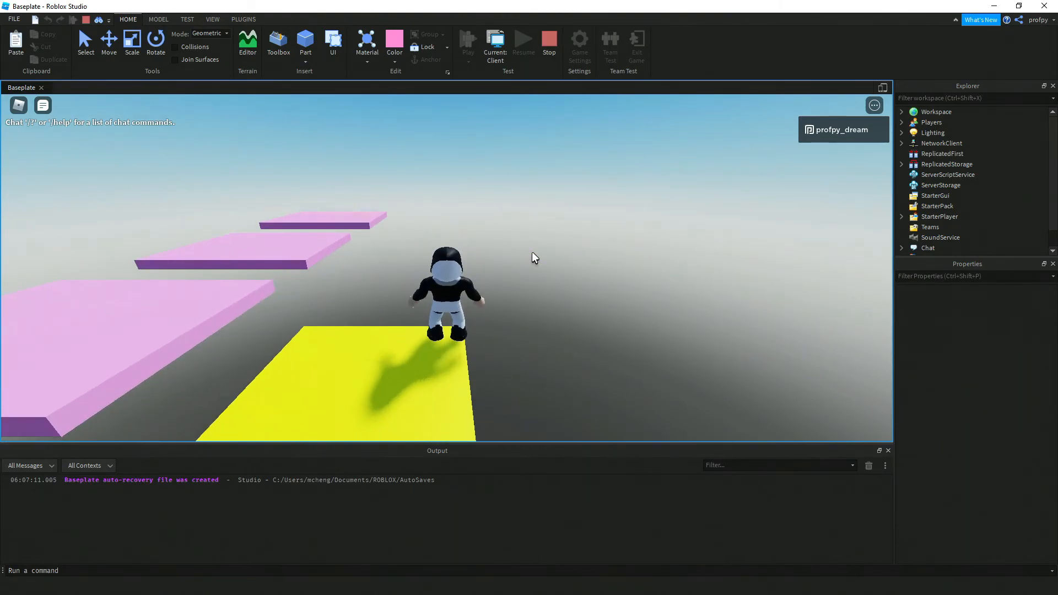
Jump the avatar from the yellow platform onto the nearest pink platform and stop the playtest.
right_drag(531, 251, 525, 254)
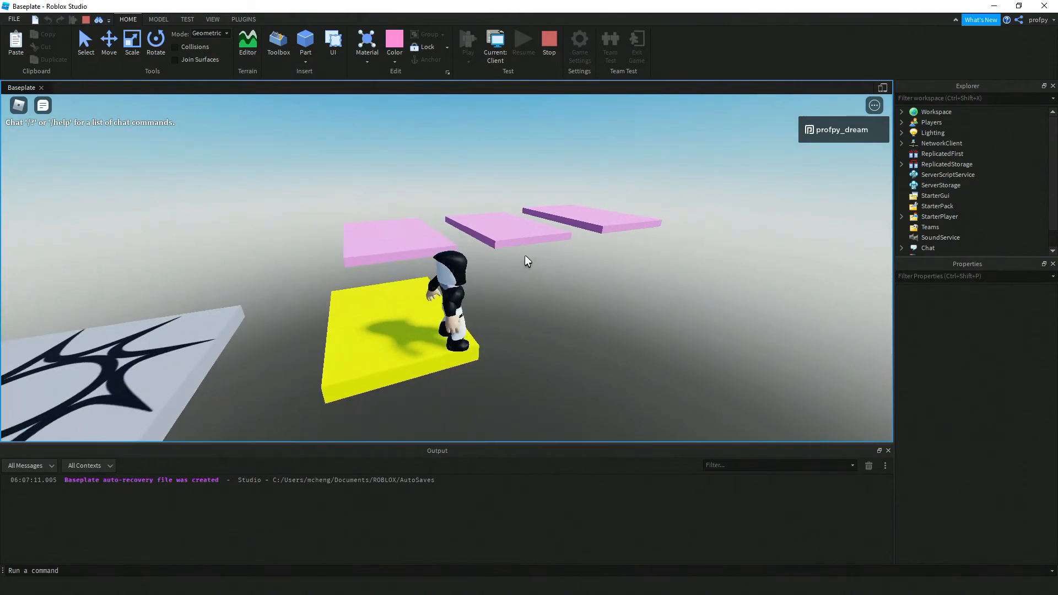
key(w)
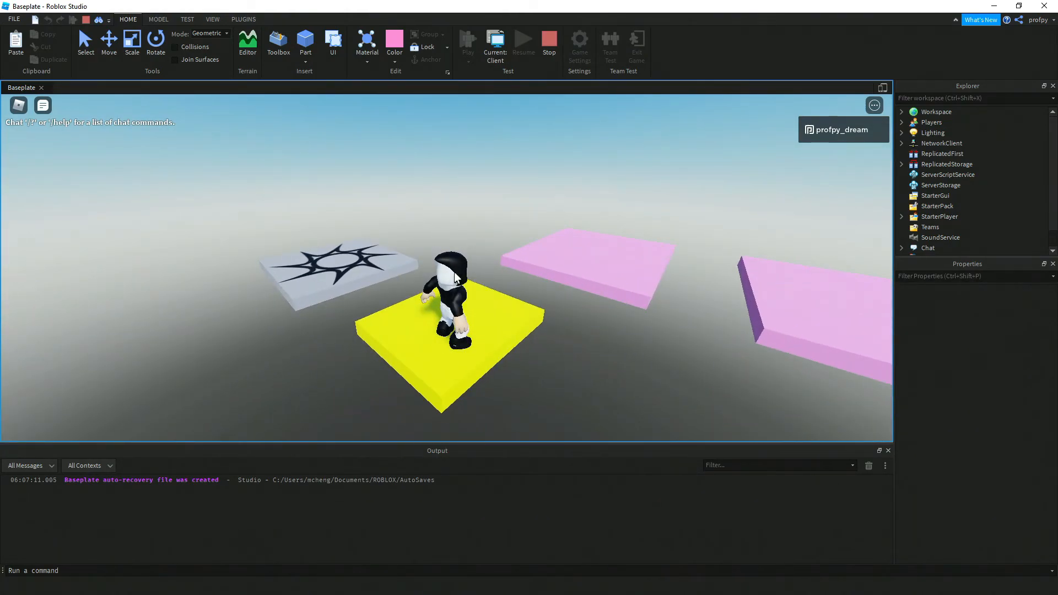
key(w)
key(space)
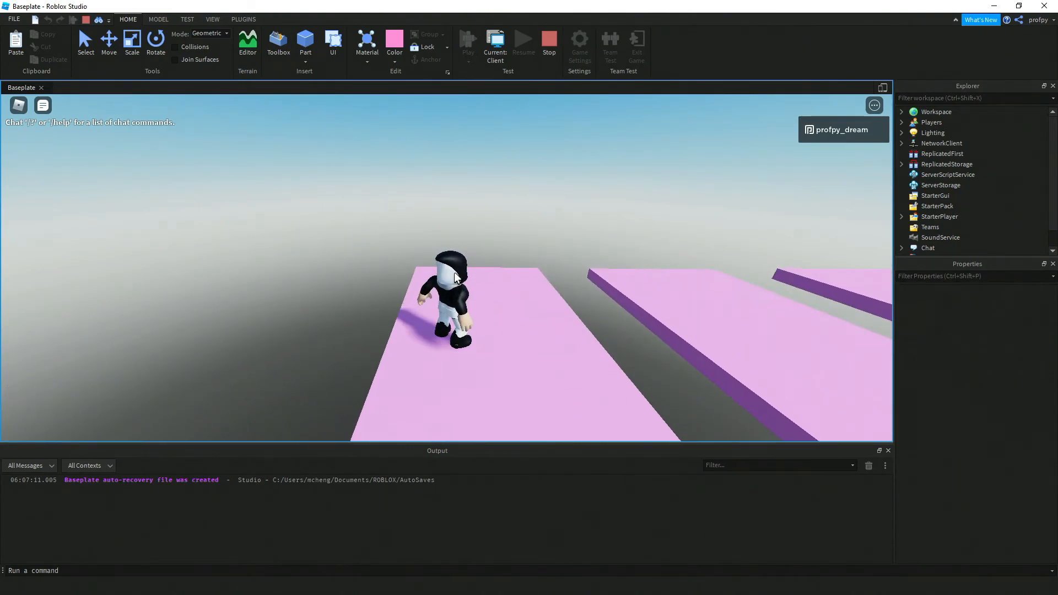
right_drag(566, 266, 566, 266)
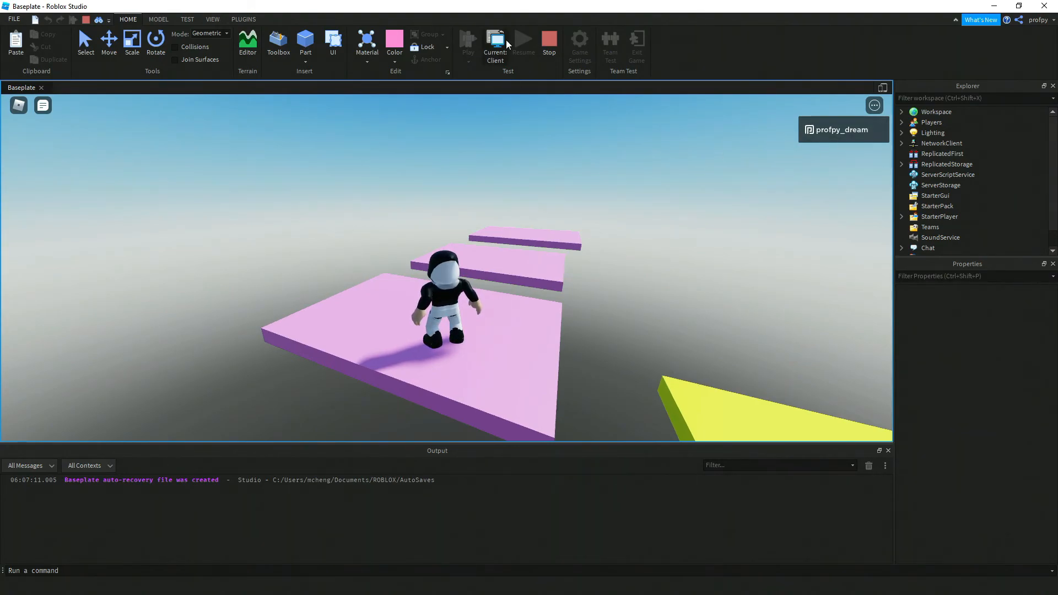
click(550, 42)
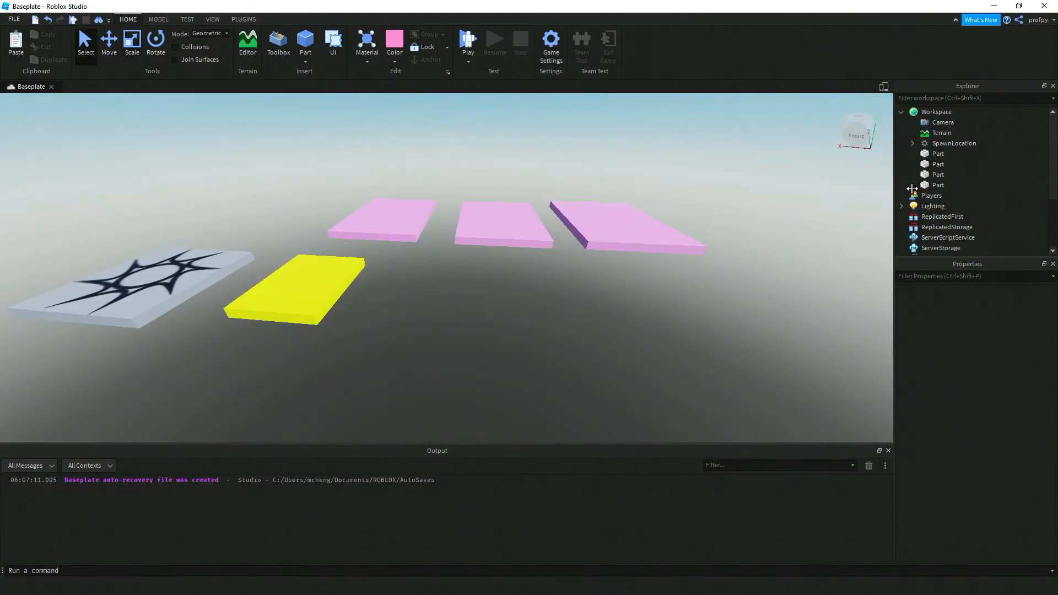
Select all four platform parts together and filter their properties by "anchored" to check the Anchored setting.
click(936, 154)
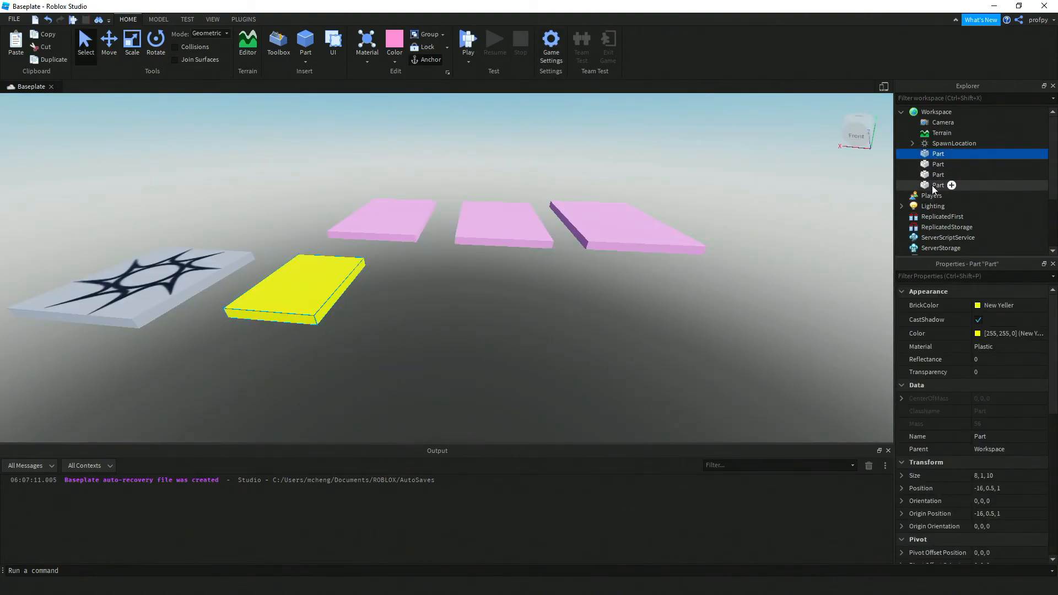
click(935, 186)
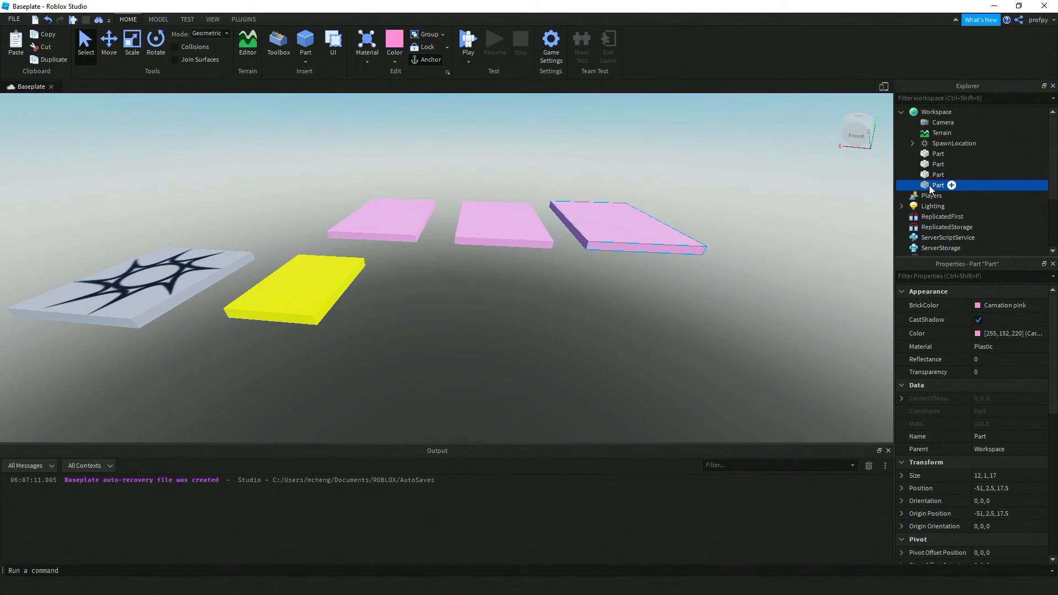
shift+click(936, 154)
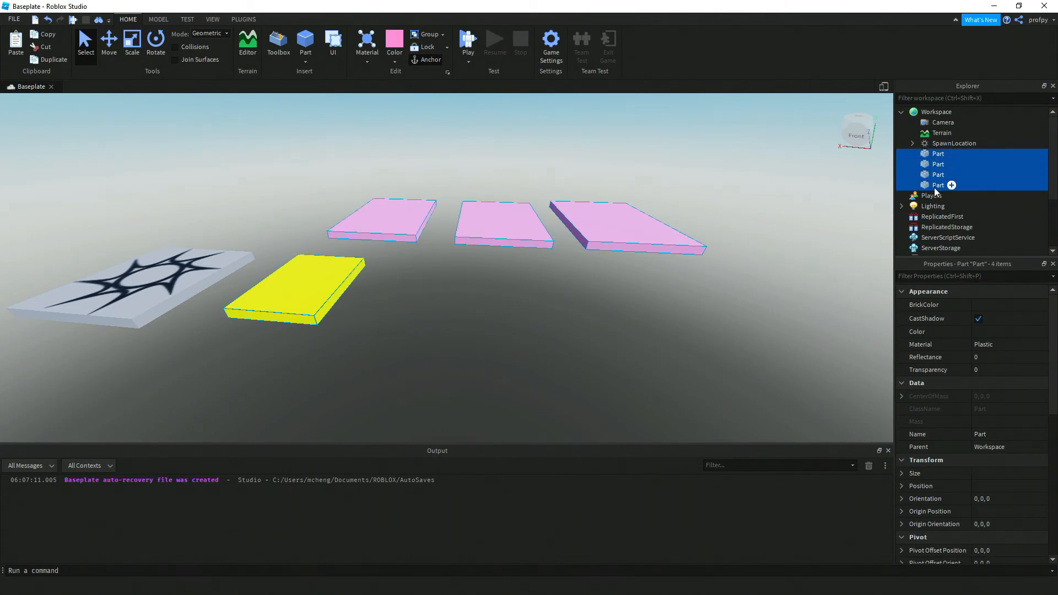
click(965, 277)
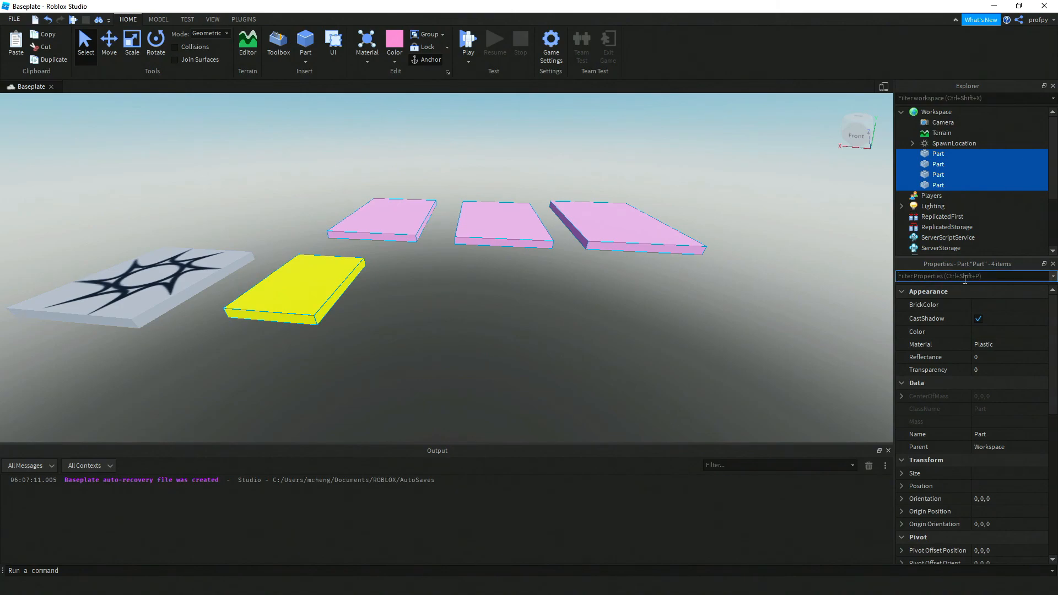
text(anchored)
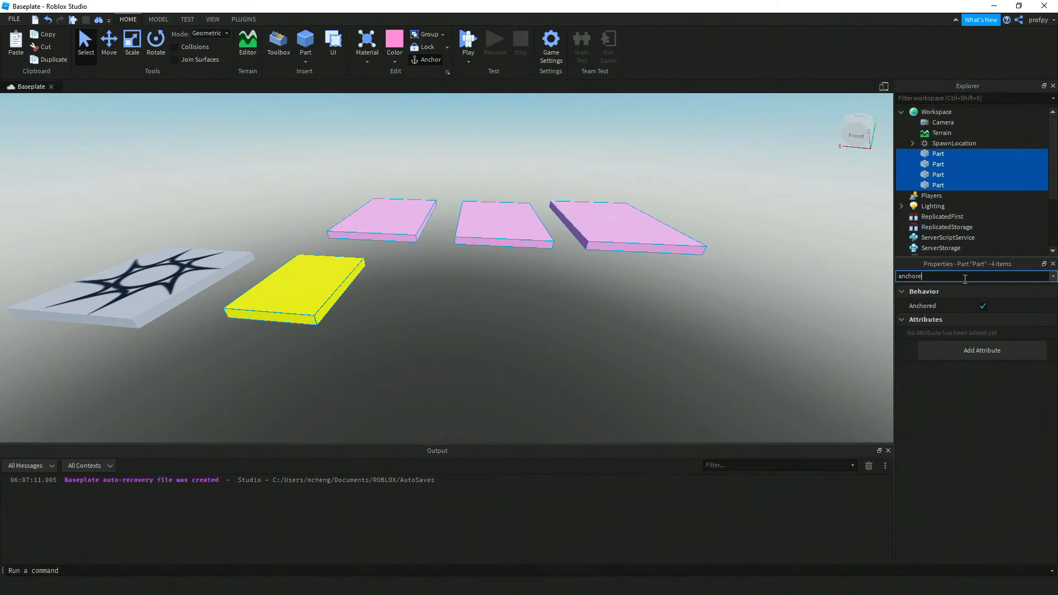